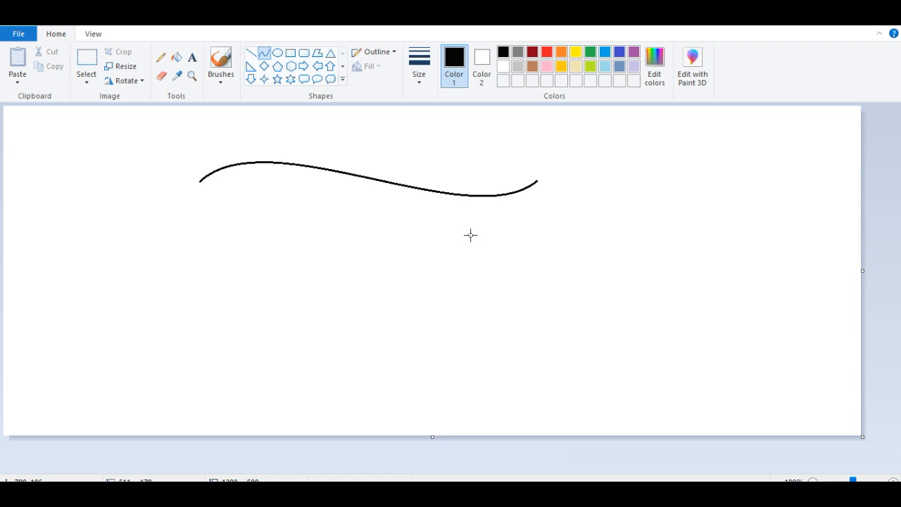
Copy the wavy curve and place the duplicate directly beneath the original.
left_click(607, 203)
left_click(87, 62)
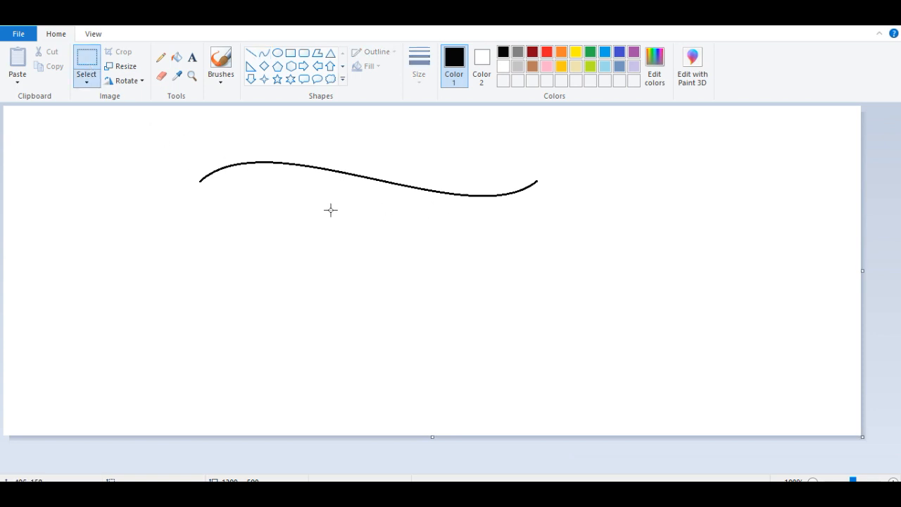
left_click_drag(193, 150, 546, 215)
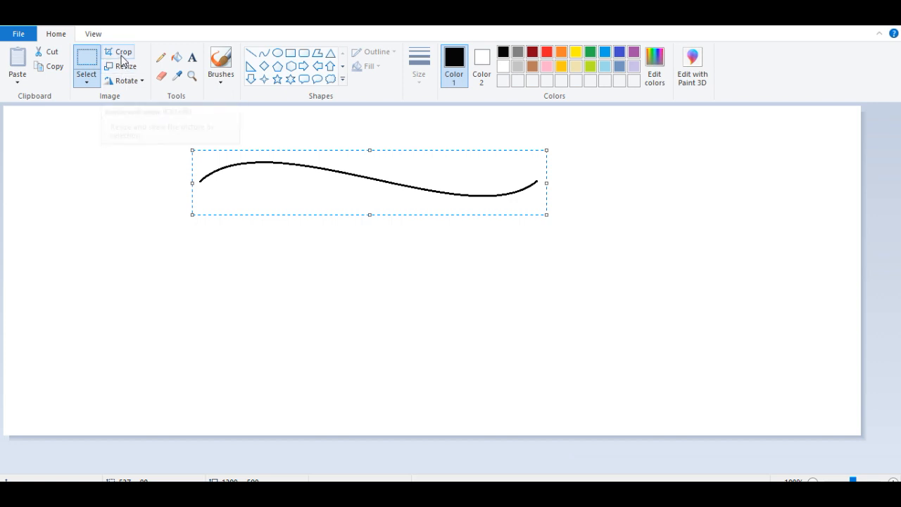
left_click(42, 66)
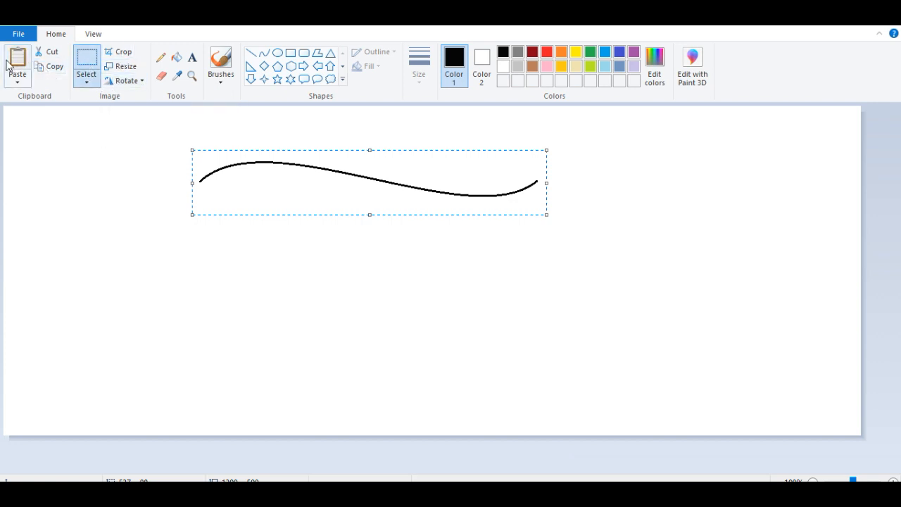
left_click(18, 62)
left_click_drag(173, 145, 364, 248)
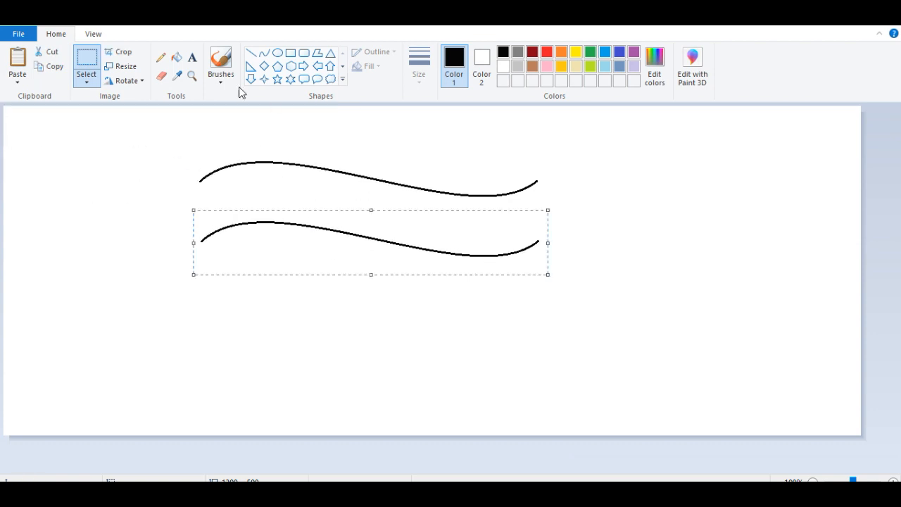
Flip the duplicate curve horizontally and move it lower, leaving room for the fish body between both curves.
left_click(130, 82)
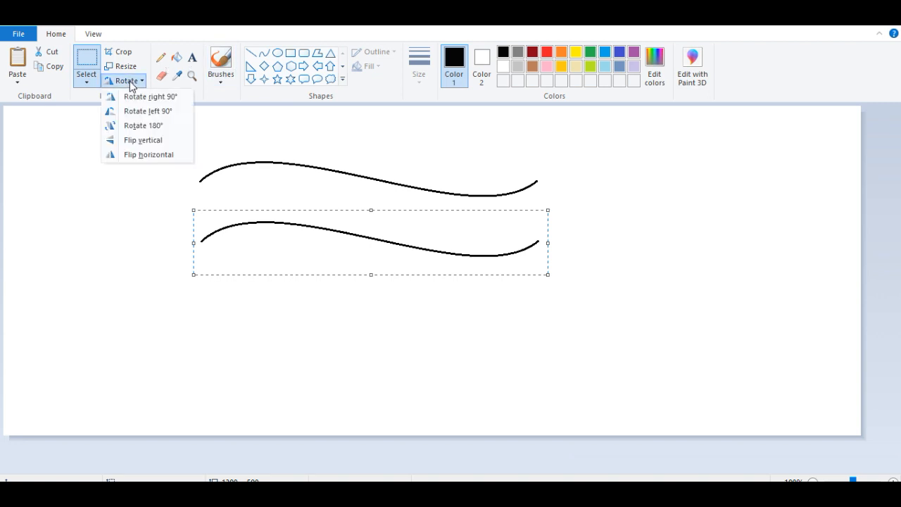
left_click(156, 154)
left_click_drag(324, 244, 325, 296)
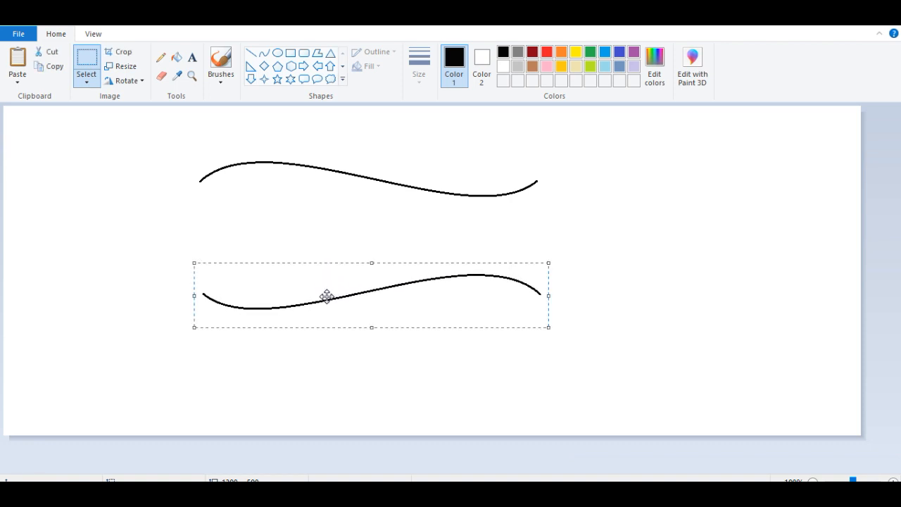
Join the left ends of the two curves with a curve bulging outward to form the fish's head.
left_click(263, 56)
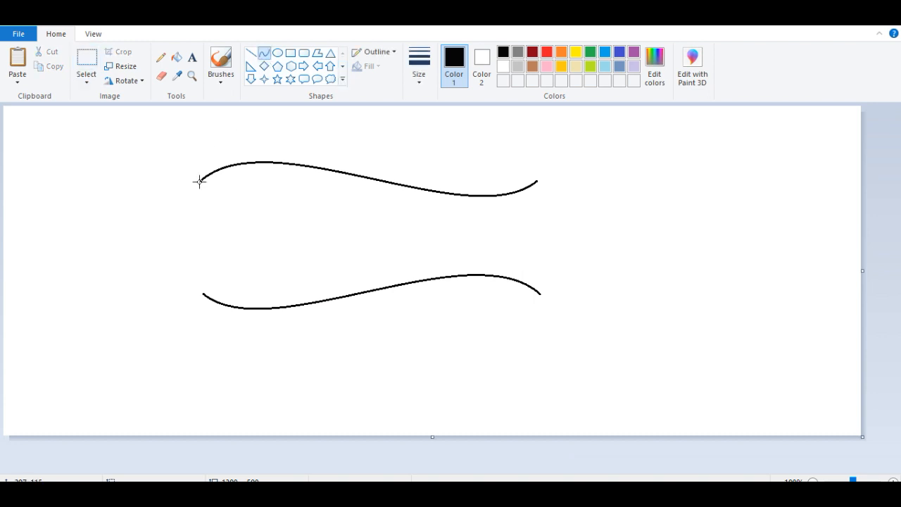
left_click_drag(199, 181, 204, 293)
left_click_drag(201, 235, 106, 236)
Join the right ends of the two curves with a curve bent inward to form the tail edge.
left_click(253, 54)
left_click(264, 54)
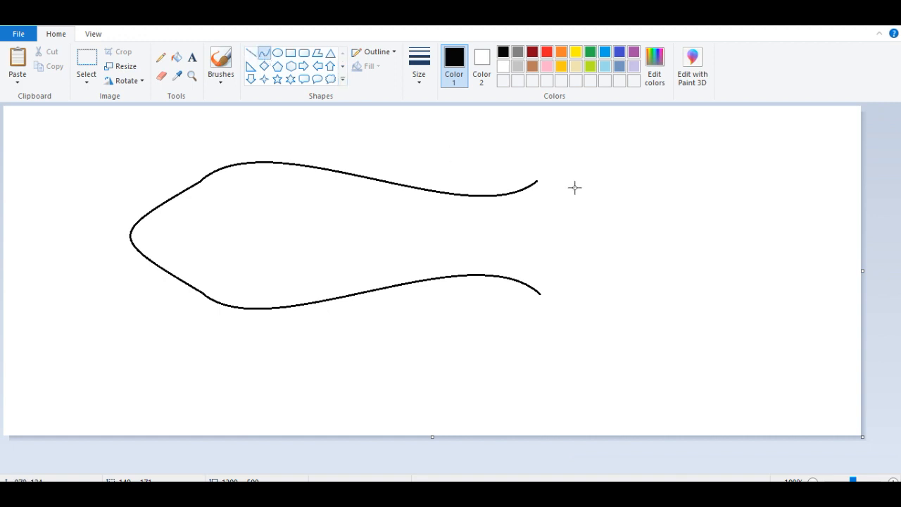
left_click_drag(535, 182, 540, 292)
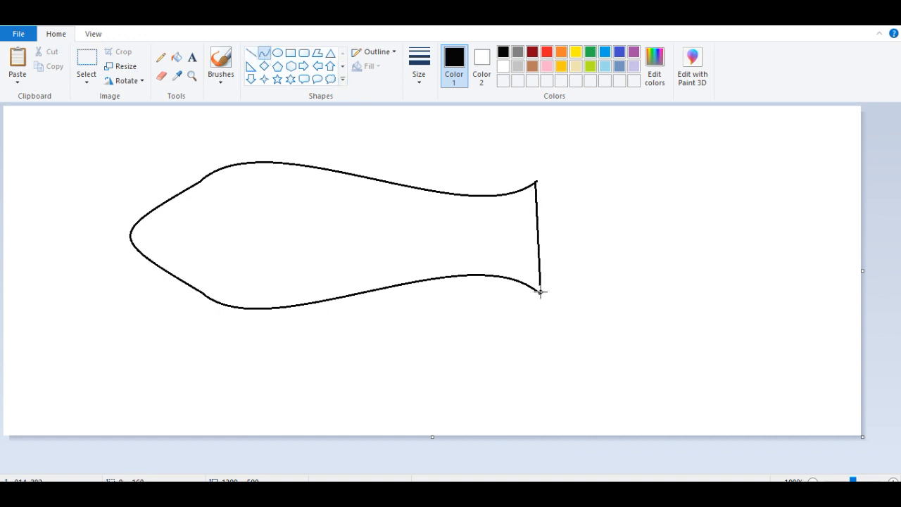
left_click_drag(536, 224, 507, 233)
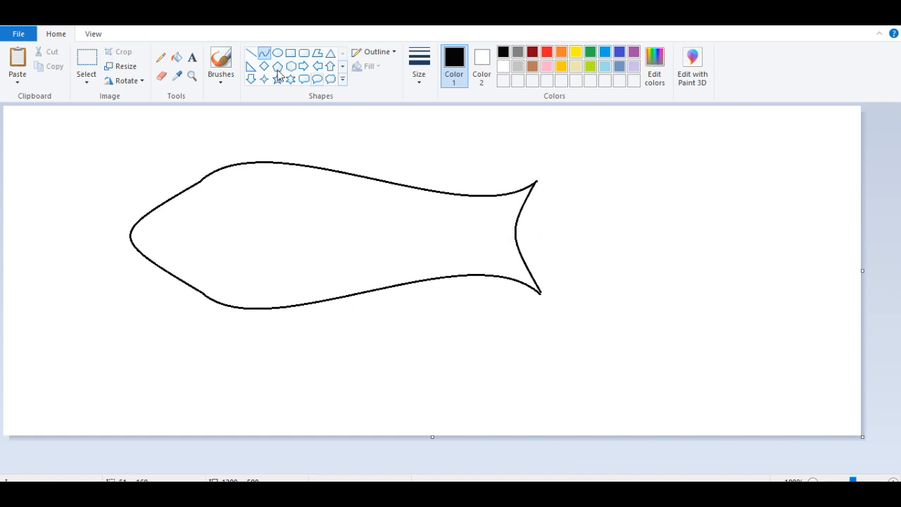
Draw two closely spaced vertical lavender lines across the body just ahead of the tail.
left_click(249, 53)
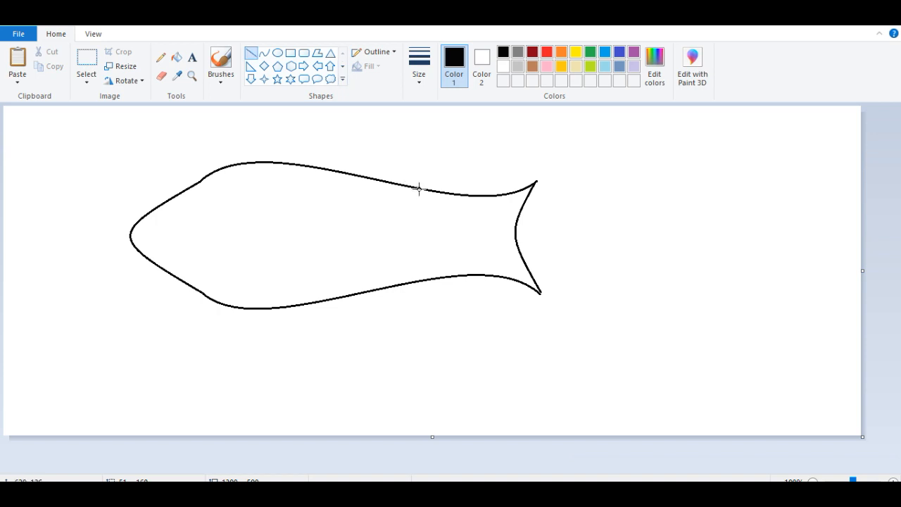
left_click_drag(418, 189, 431, 278)
key("ctrl+z")
left_click_drag(416, 189, 422, 279)
left_click_drag(424, 189, 425, 280)
Draw a curved mouth line running back from the nose and an eye made of a small circle inside a larger one.
left_click(264, 54)
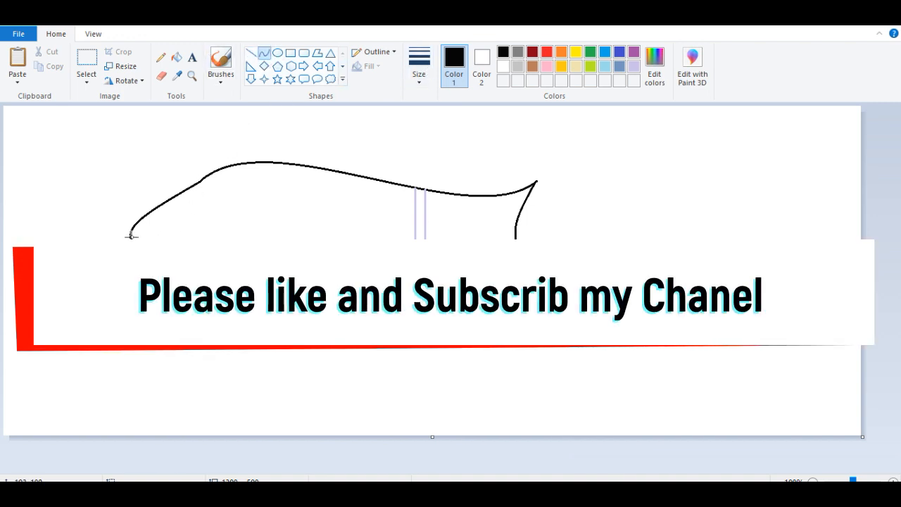
mouse_move(150, 238)
left_mouse_down()
mouse_move(207, 237)
mouse_move(171, 244)
left_mouse_up()
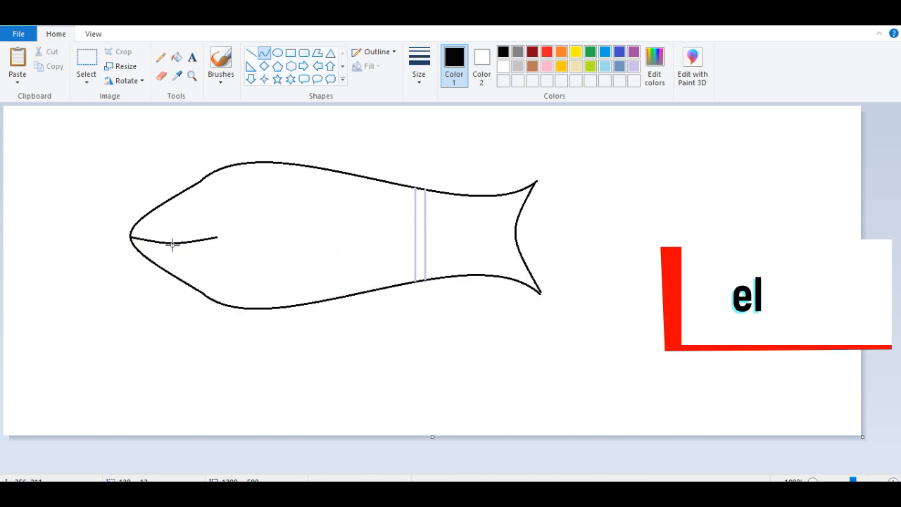
left_click(278, 54)
left_click_drag(209, 193, 241, 223)
left_click(185, 150)
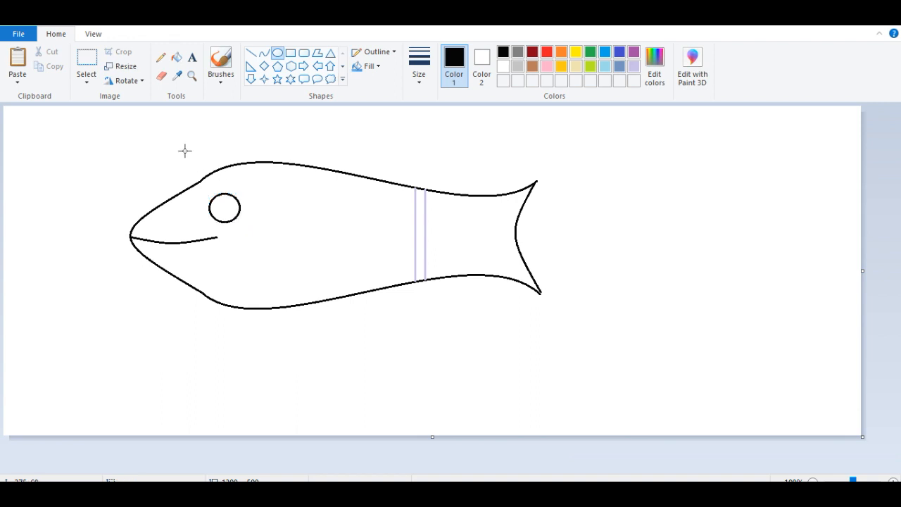
left_click_drag(217, 201, 235, 219)
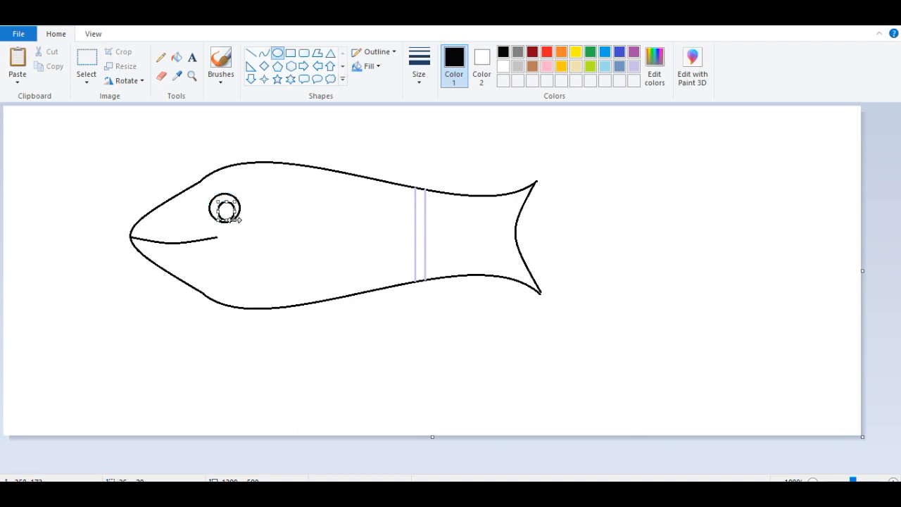
left_click(213, 126)
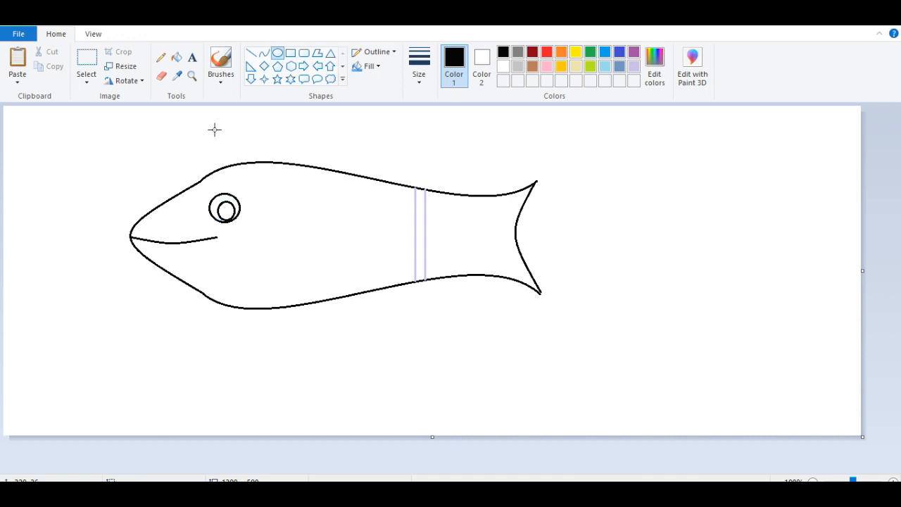
Draw a curved gill line below the eye and two diverging straight lines behind it as the side fin's edges.
left_click(263, 54)
left_click_drag(235, 244, 233, 273)
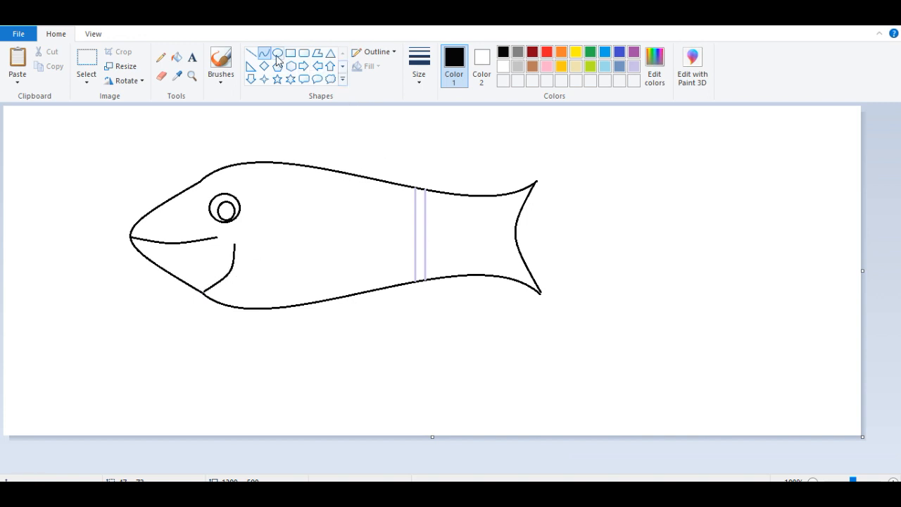
left_click(251, 54)
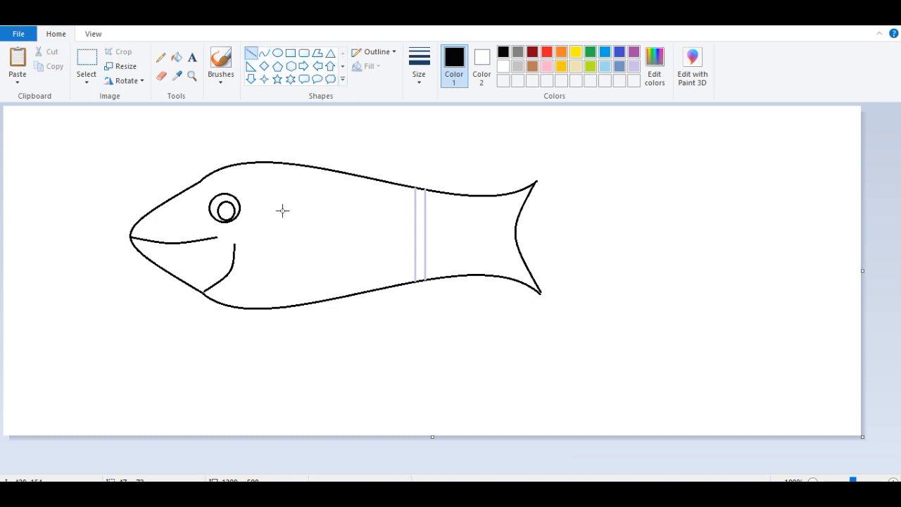
left_click_drag(252, 247, 296, 294)
left_click(247, 231)
left_click_drag(247, 247, 261, 296)
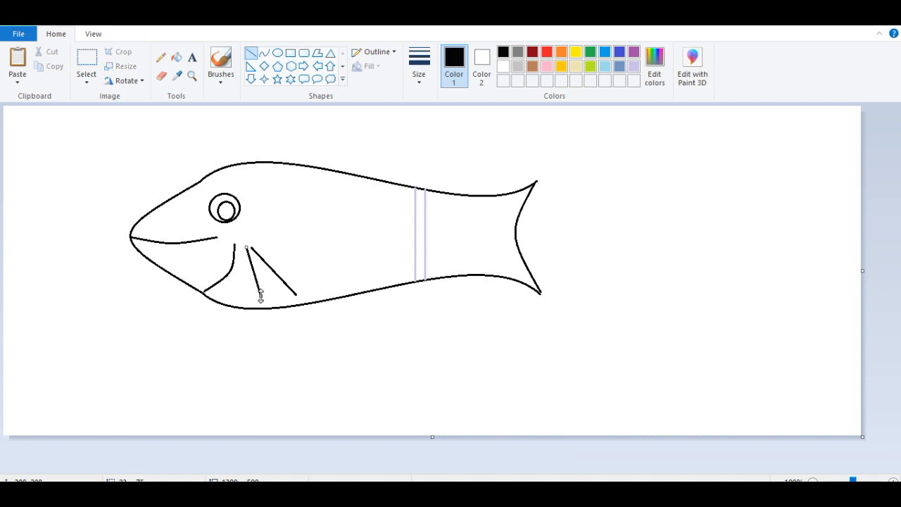
Close the side fin with Pencil strokes, jagged along its lower end, and draw a curved dorsal fin on the back.
left_click(162, 60)
left_click(419, 77)
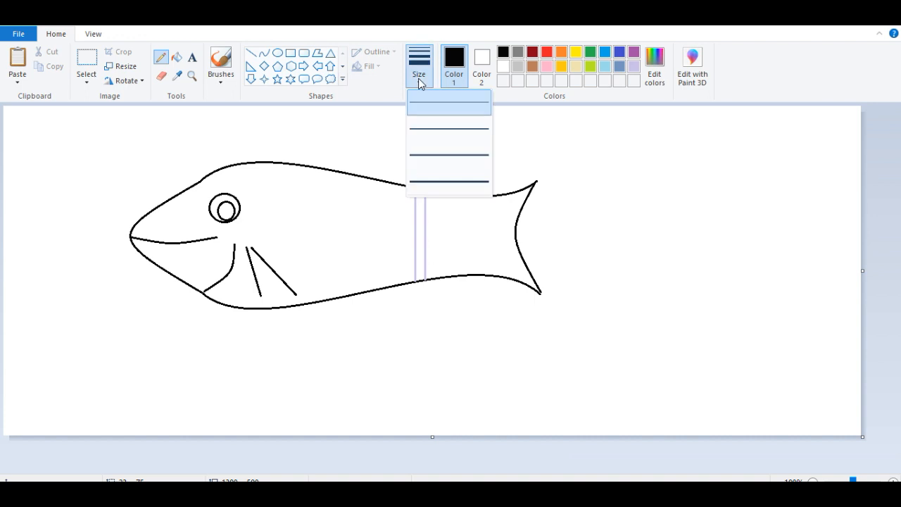
left_click(434, 153)
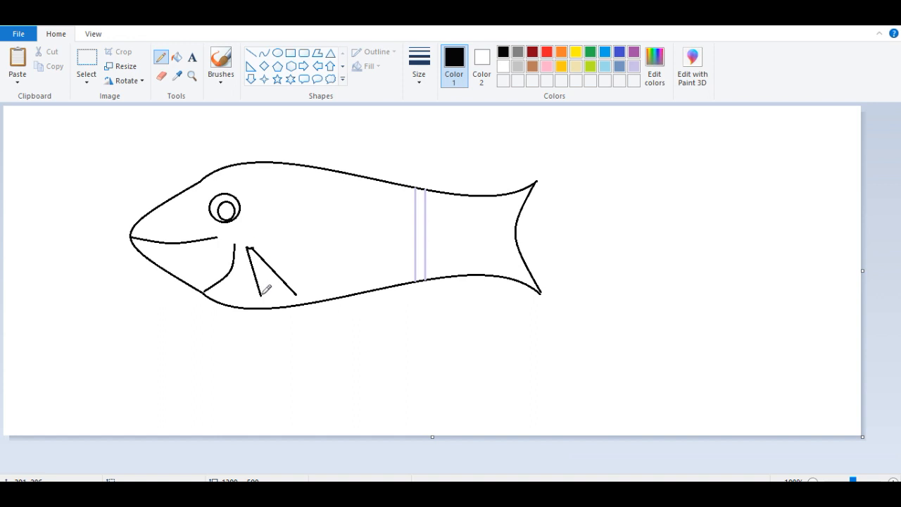
left_click_drag(274, 293, 295, 295)
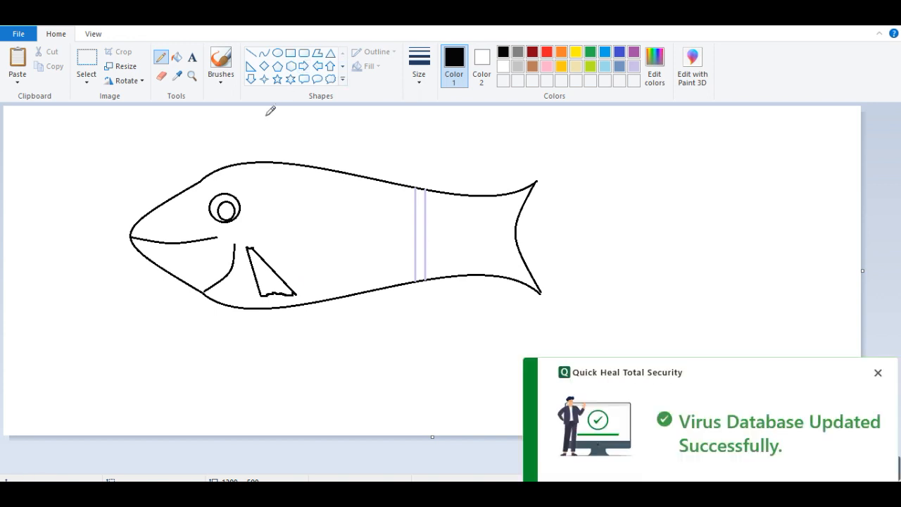
left_click(264, 55)
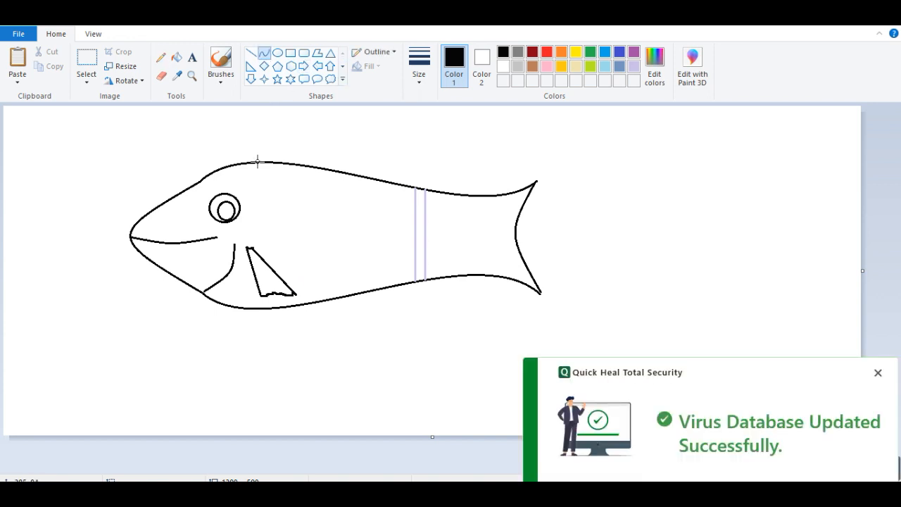
left_click_drag(266, 162, 348, 142)
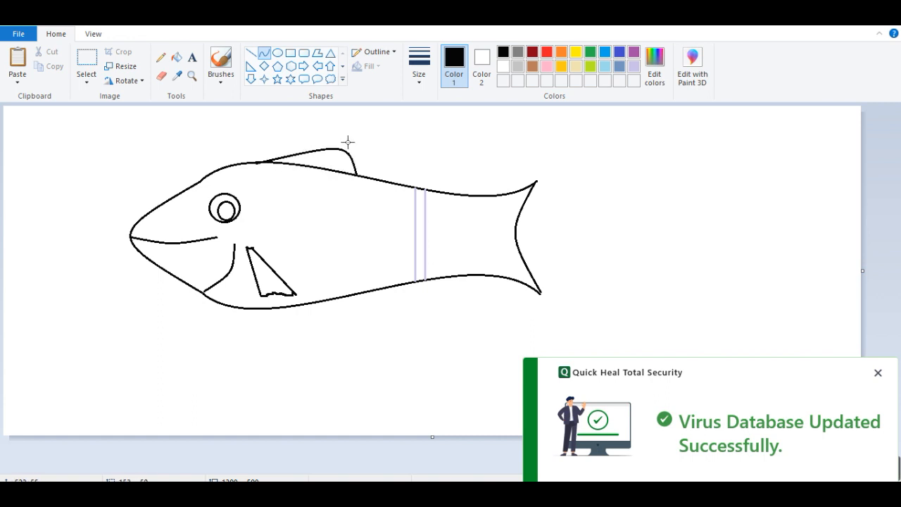
Fill the pupil black, and the dorsal fin, the side fin and the stripe ahead of the tail red.
left_click(176, 60)
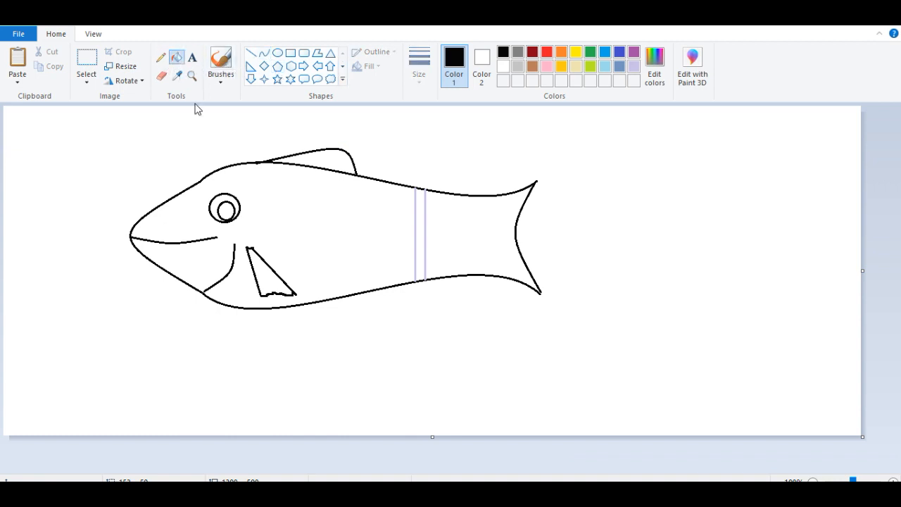
left_click(227, 209)
left_click(547, 52)
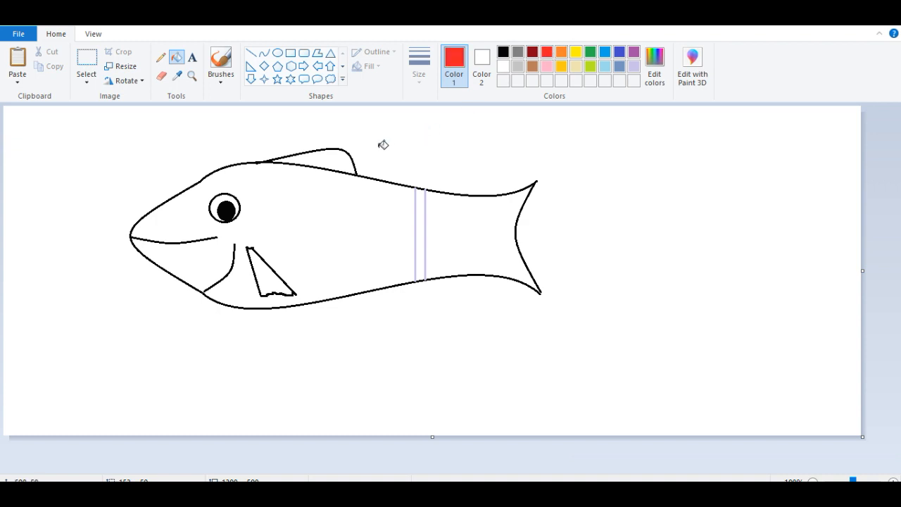
left_click(342, 159)
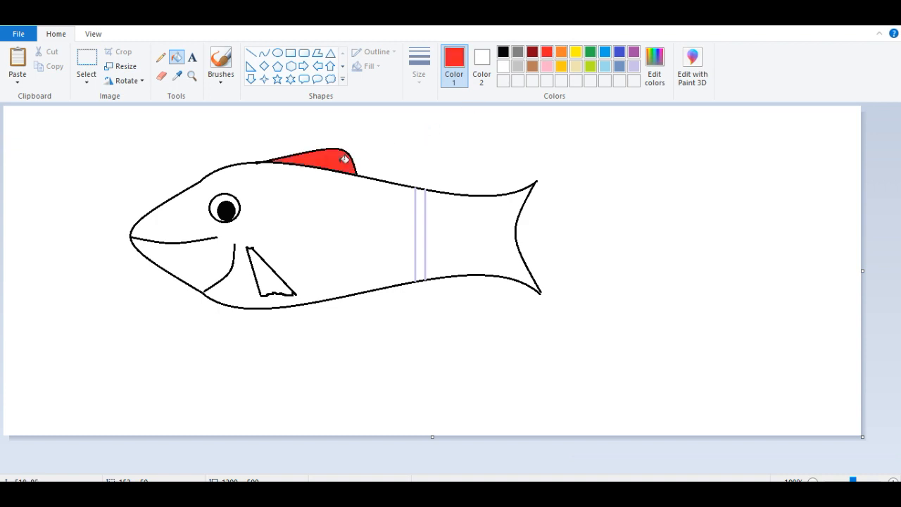
left_click(269, 273)
left_click(423, 236)
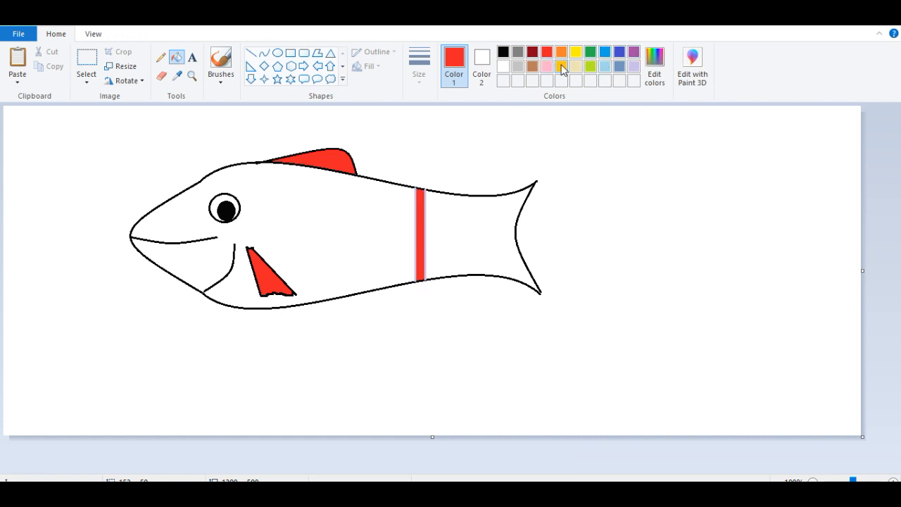
Fill the fish's body purple and its tail section orange.
left_click(634, 52)
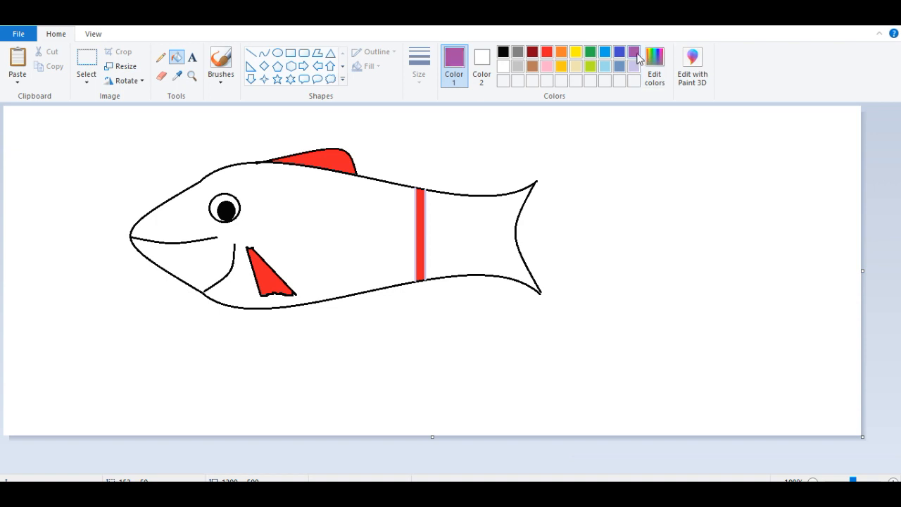
left_click(266, 196)
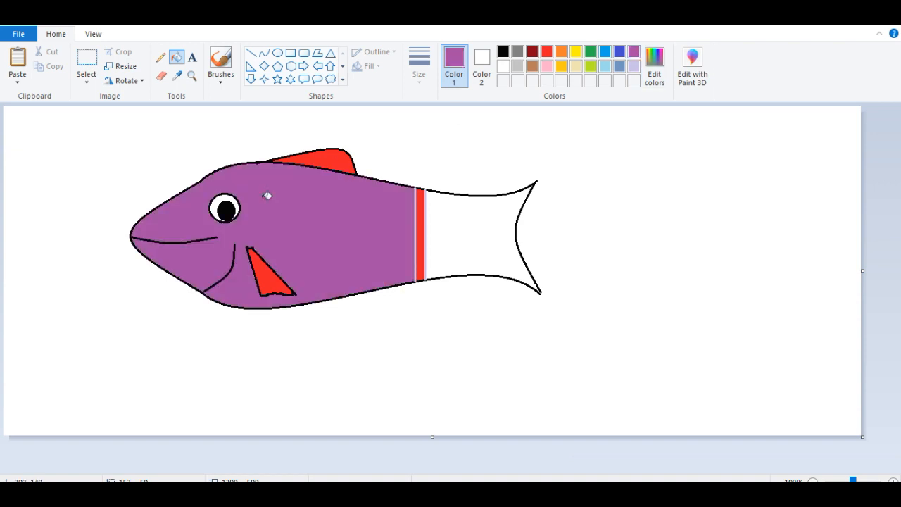
left_click(563, 56)
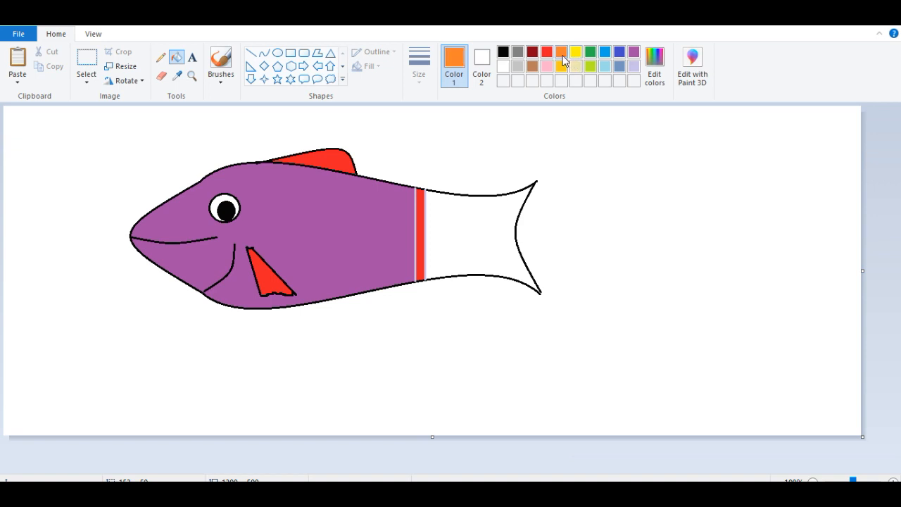
left_click(474, 235)
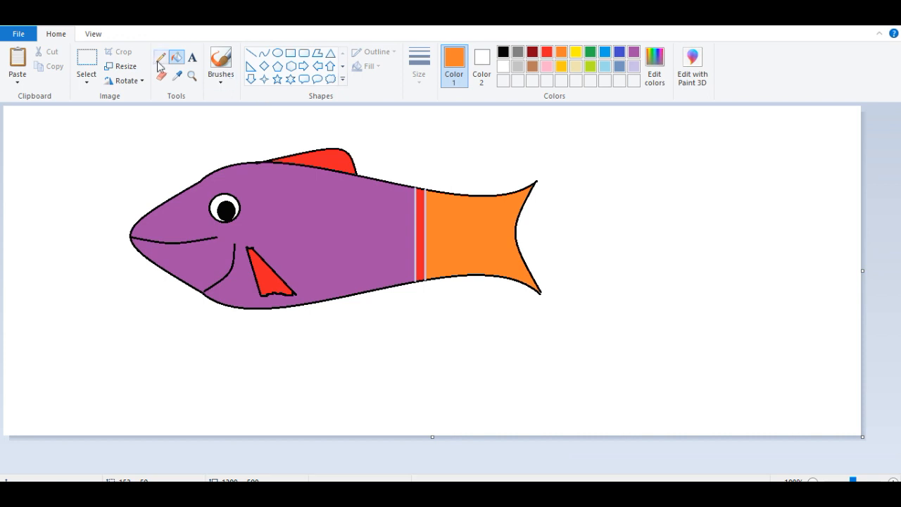
Select the whole fish, shrink it slightly and move it right toward the middle of the canvas.
left_click(87, 60)
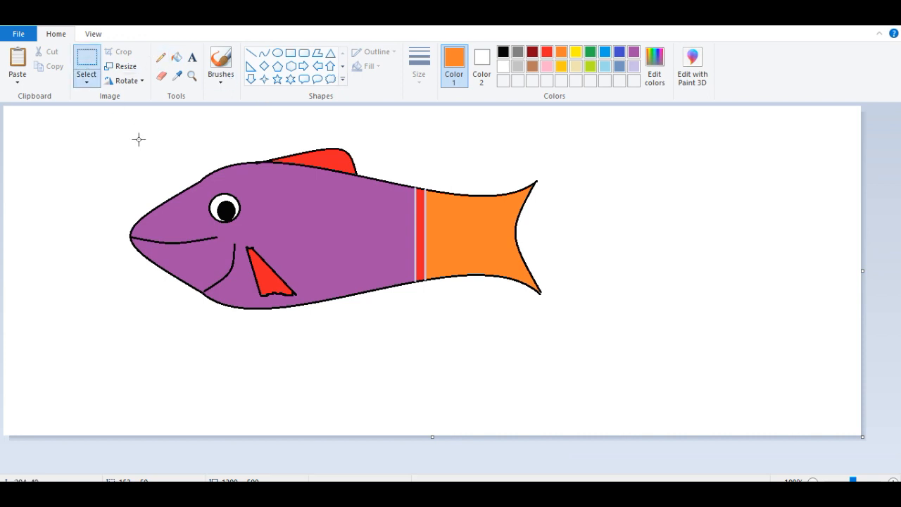
left_click_drag(120, 135, 489, 318)
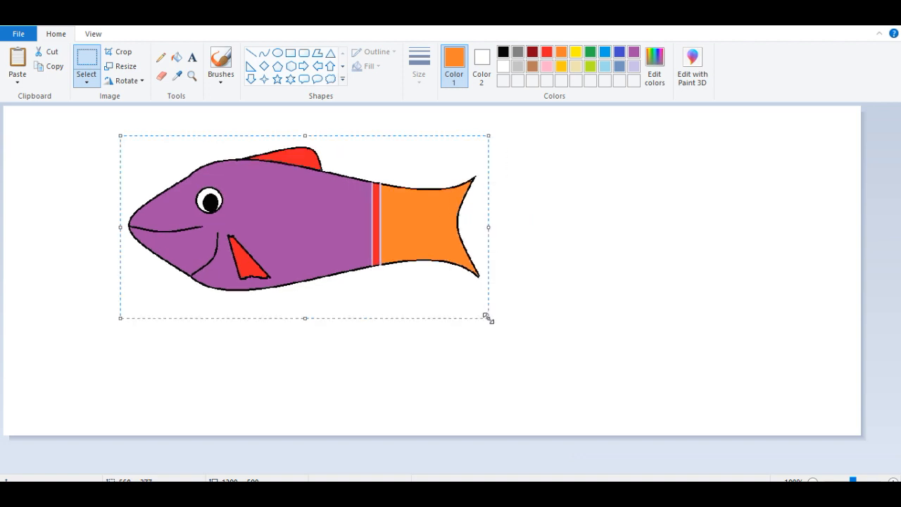
left_click_drag(402, 270, 579, 261)
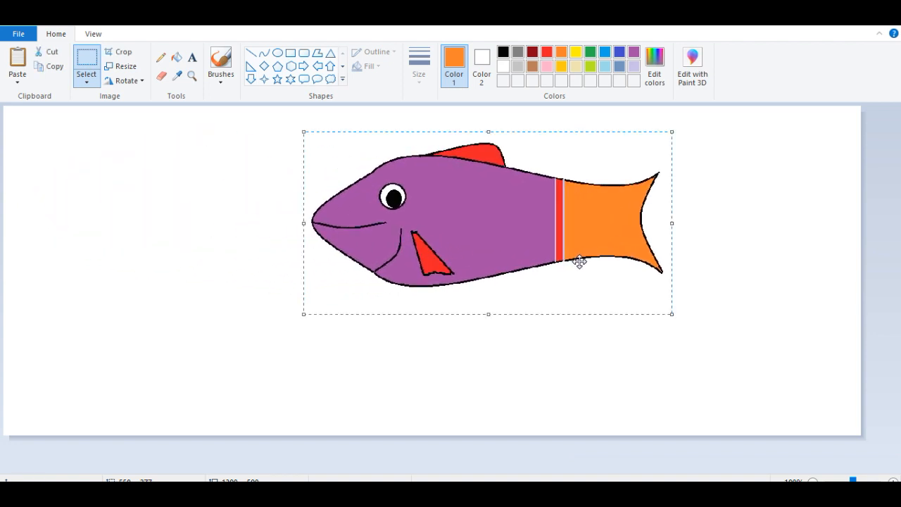
Duplicate the fish, shrink the copy to about 320 by 174 pixels and place it in the canvas's upper-left corner.
left_click(52, 67)
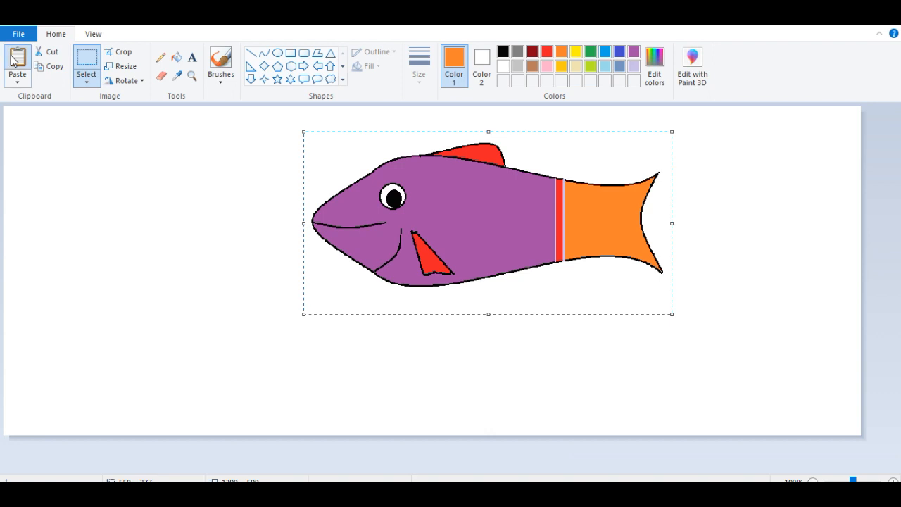
left_click(17, 60)
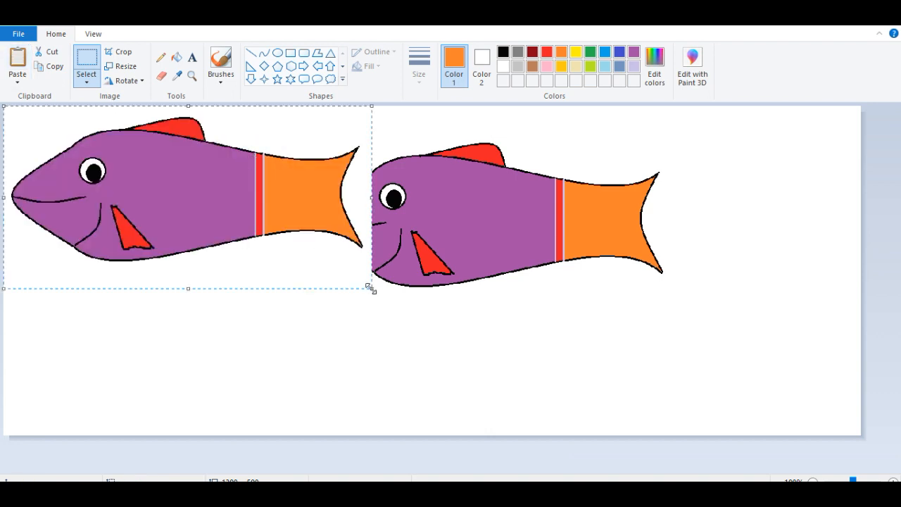
left_click_drag(369, 288, 215, 219)
left_click_drag(88, 162, 113, 168)
left_click_drag(110, 169, 109, 170)
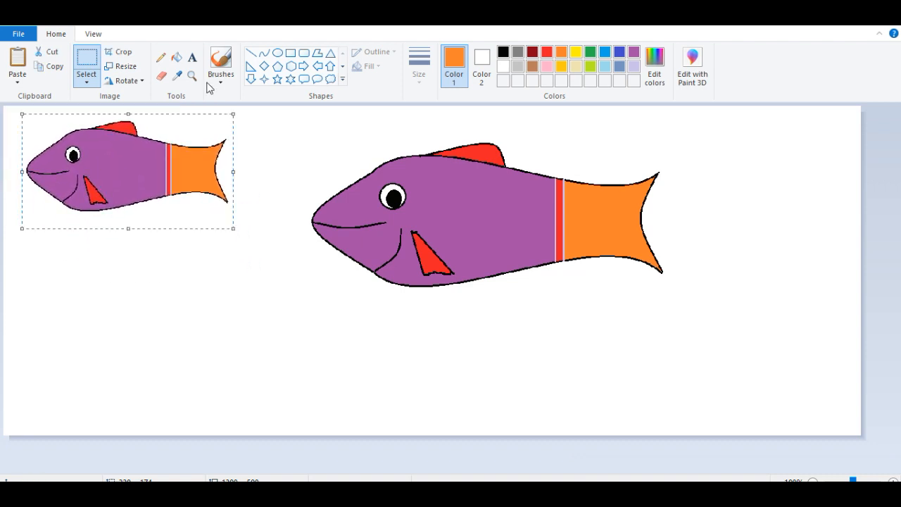
Copy the small fish and paste three duplicates along the lower part of the canvas, at the left, middle and right.
left_click(49, 70)
left_click(17, 61)
left_click_drag(88, 161, 119, 328)
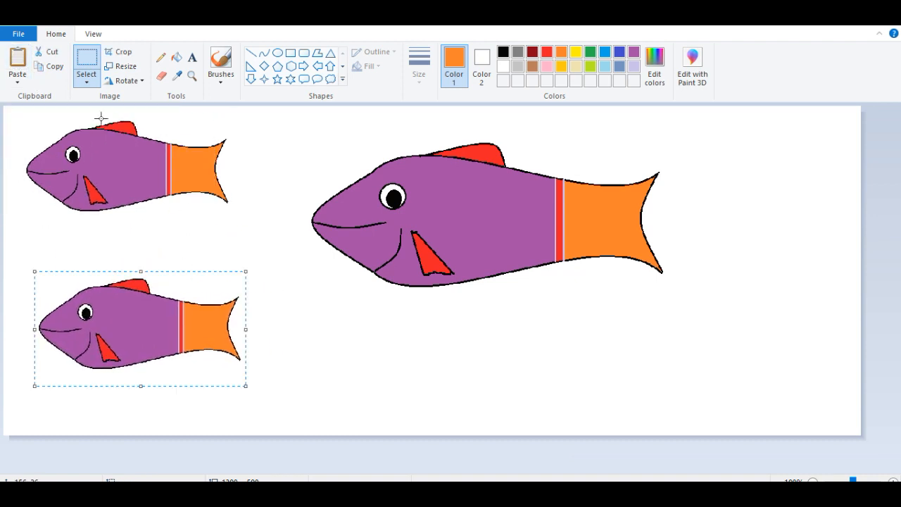
left_click(17, 60)
left_click_drag(104, 155, 382, 375)
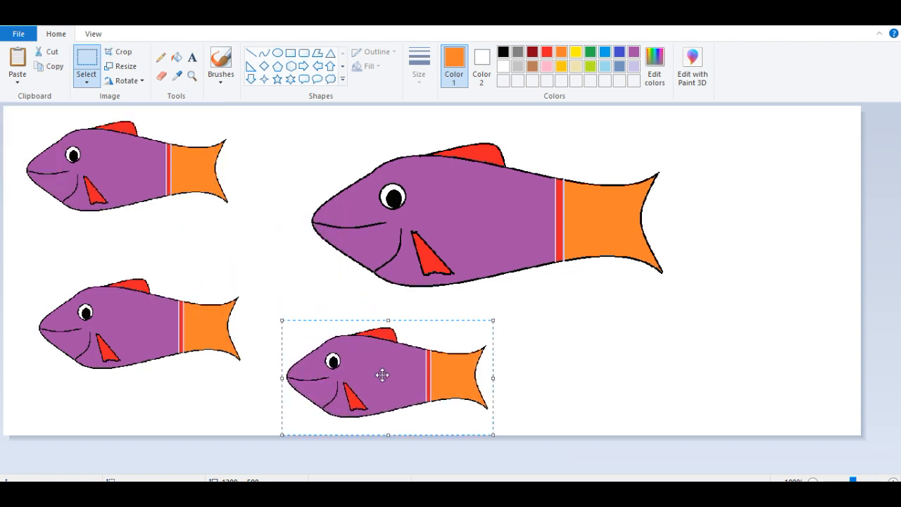
left_click(17, 56)
left_click_drag(104, 148, 654, 344)
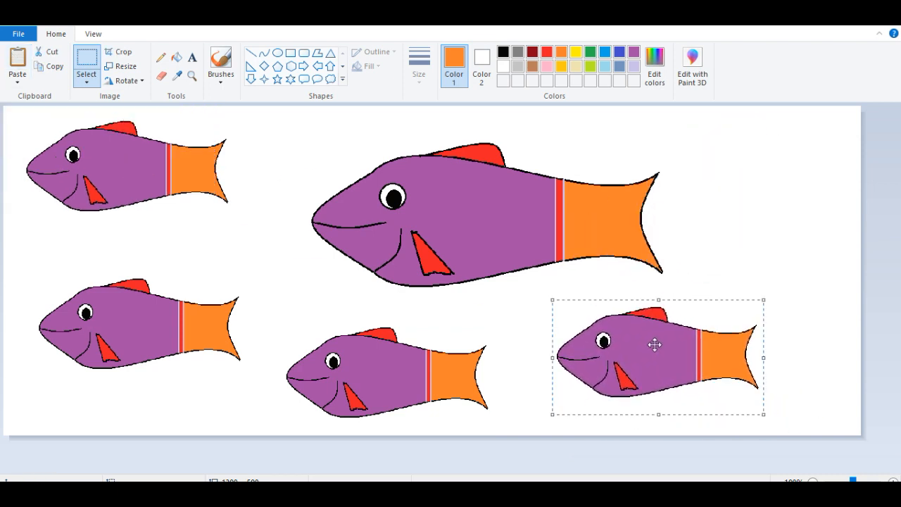
Paste another small fish in the canvas's upper-right corner and shrink it to fit inside the edge behind the big fish's tail.
left_click(19, 59)
left_click_drag(90, 145, 759, 156)
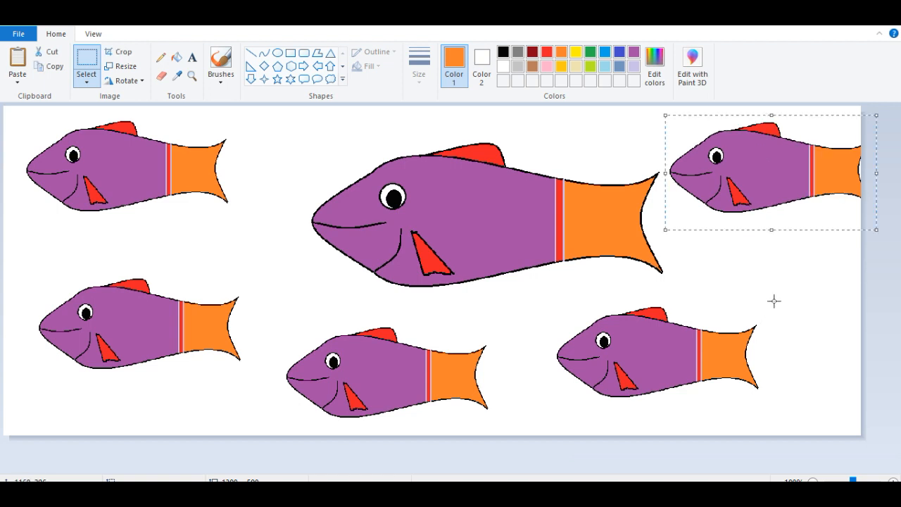
left_click_drag(876, 229, 843, 212)
left_click(828, 267)
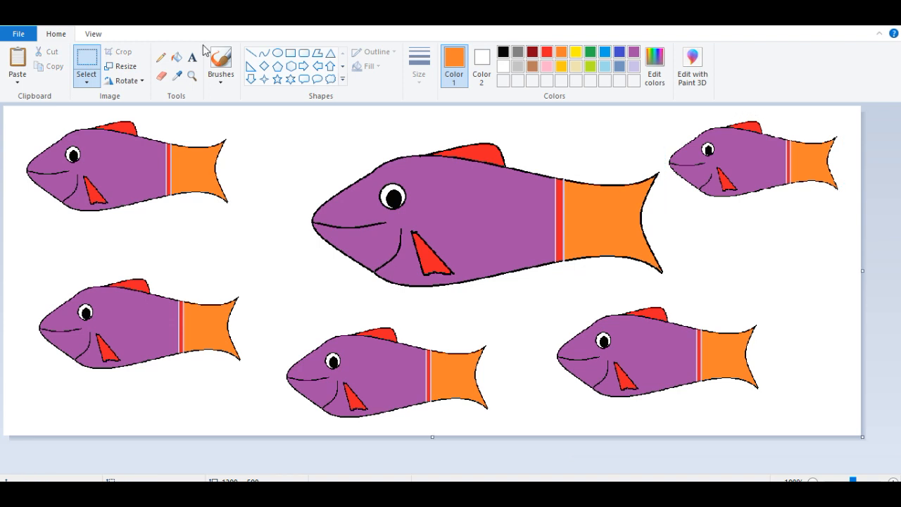
Fill the body of the bottom-middle fish indigo blue and the body of the upper-right fish green.
left_click(177, 59)
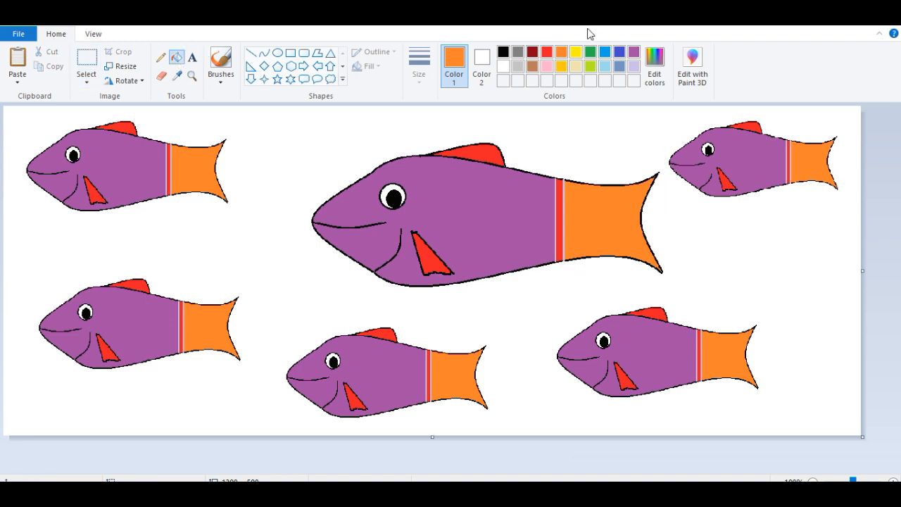
left_click(619, 53)
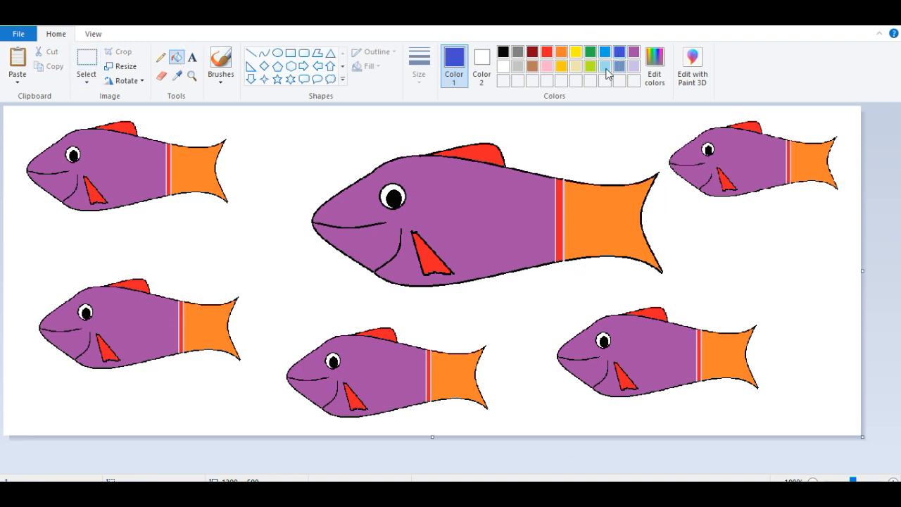
left_click(391, 360)
left_click(591, 55)
left_click(740, 154)
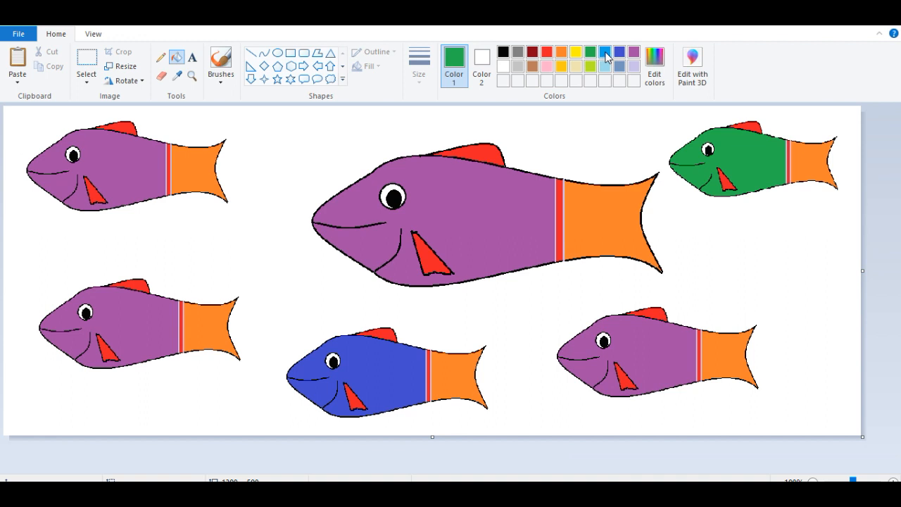
Fill the body of the upper-left fish dark red and the white background around the fish bright light blue.
left_click(532, 55)
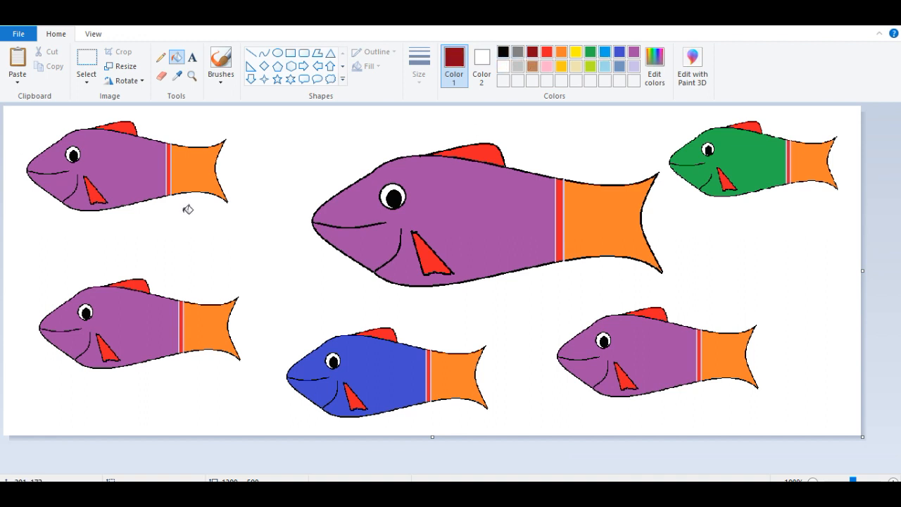
left_click(131, 167)
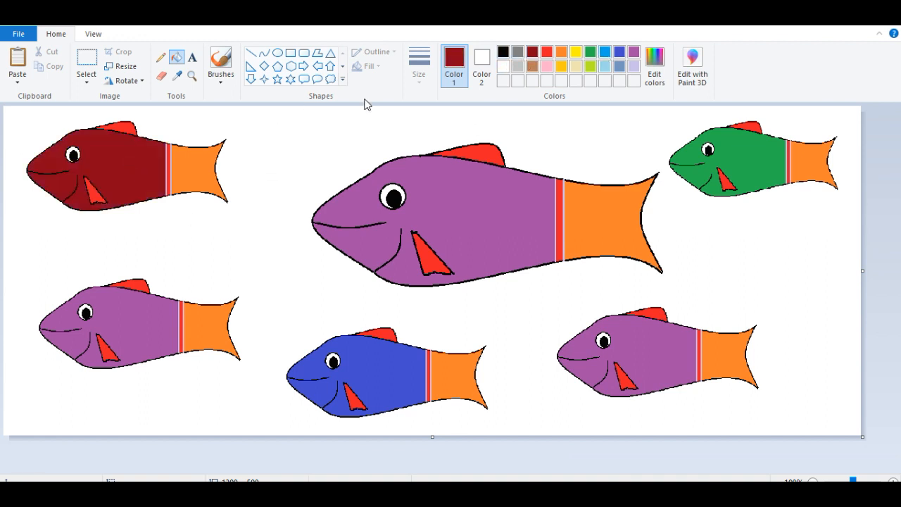
left_click(605, 53)
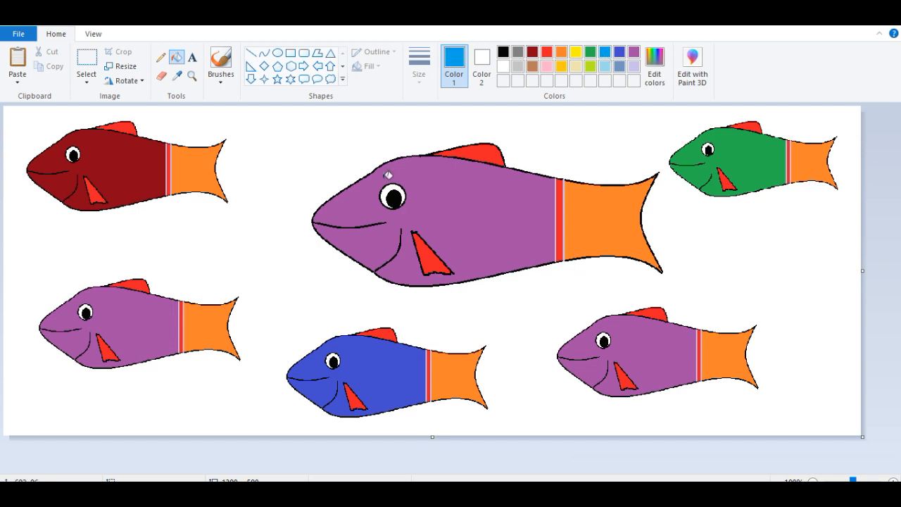
left_click(258, 249)
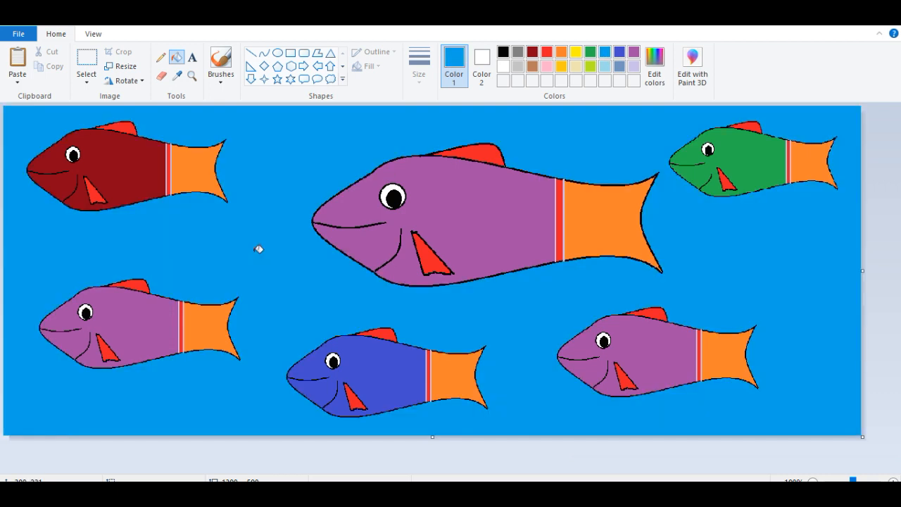